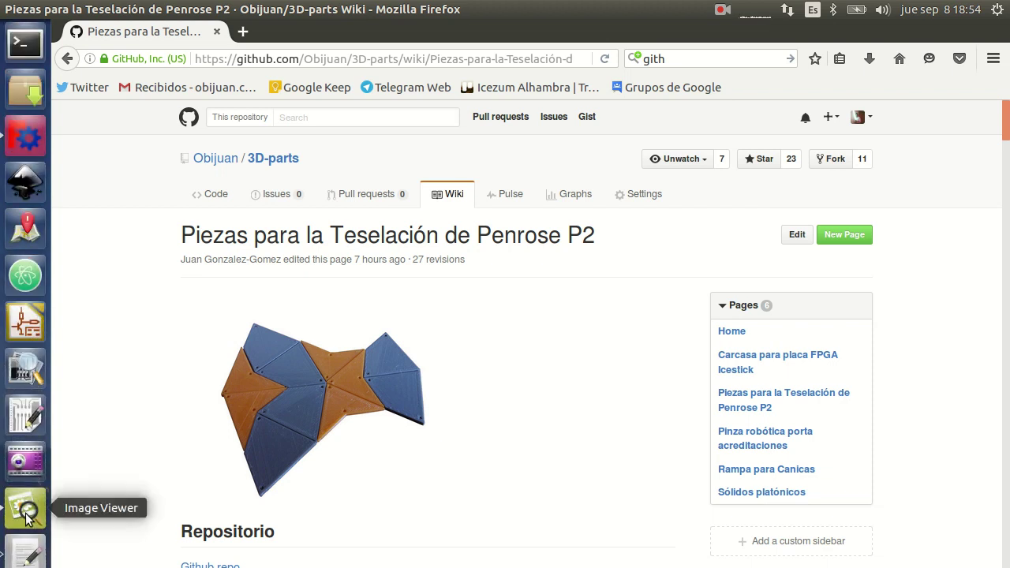
Open the tiling example photos in Image Viewer from the Ubuntu launcher
click(26, 509)
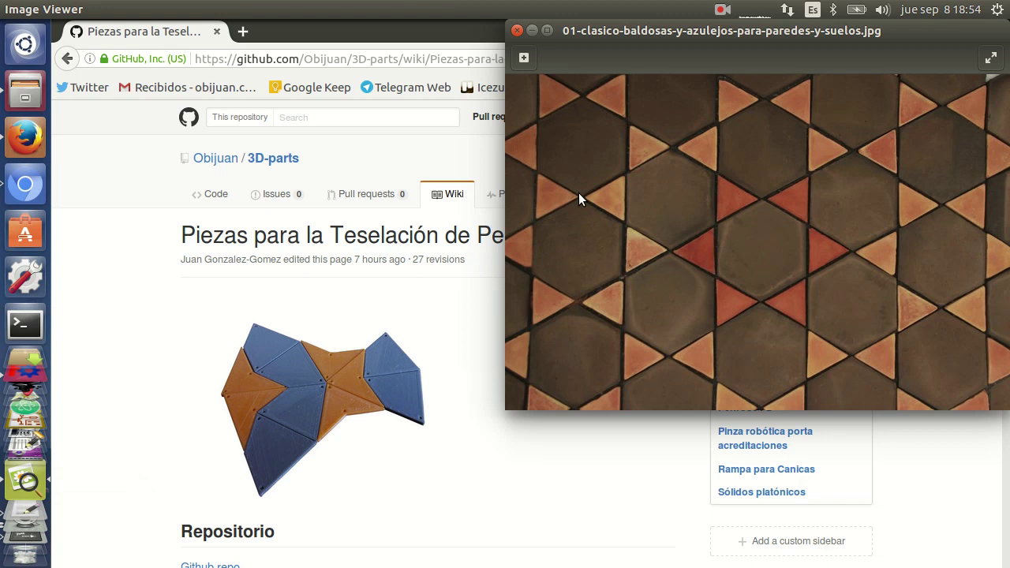
mouse_move(987, 231)
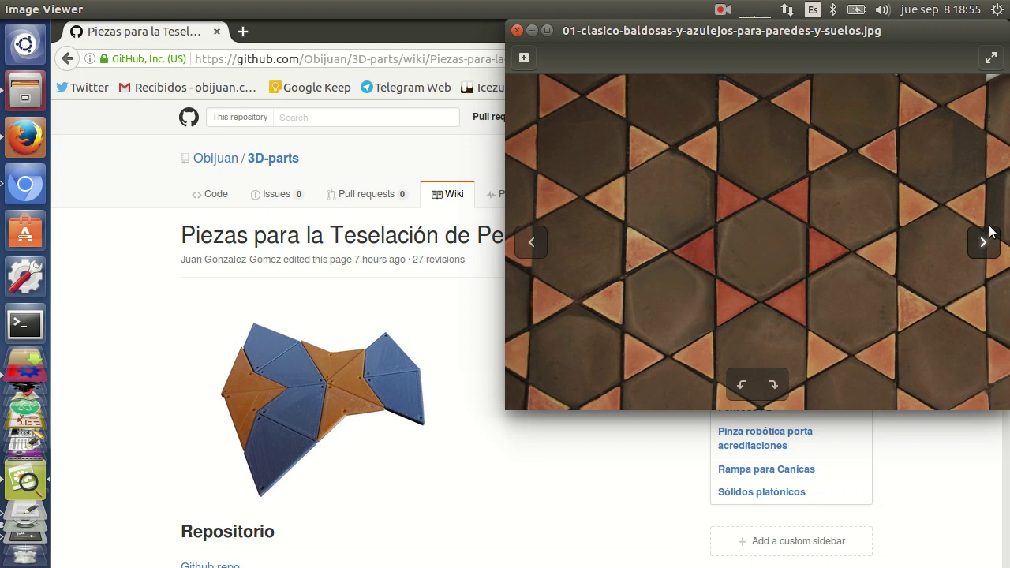
Advance past the 02-teselado.jpg paving photo to the Penrose rhombus tiling image
click(982, 242)
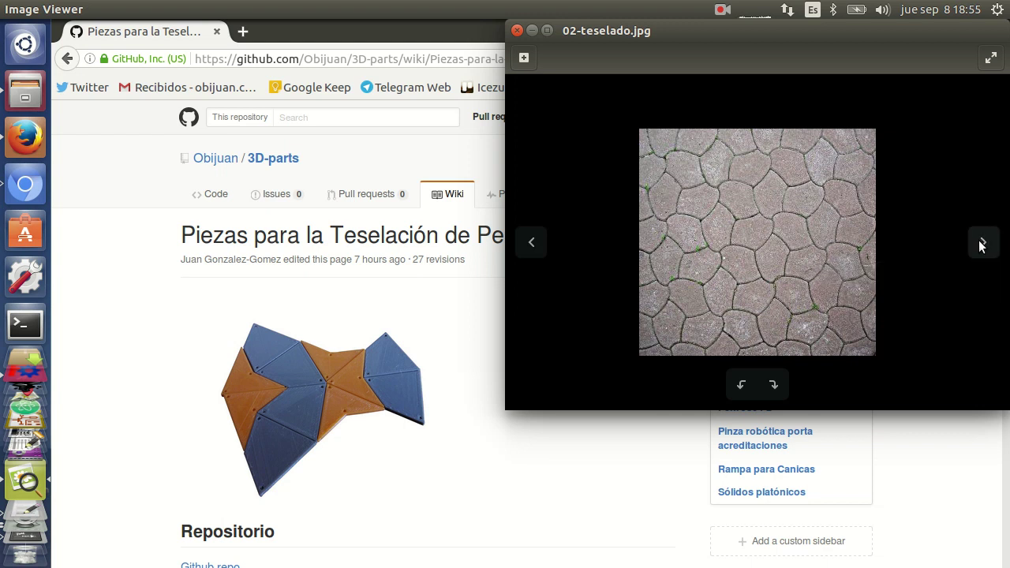
click(982, 242)
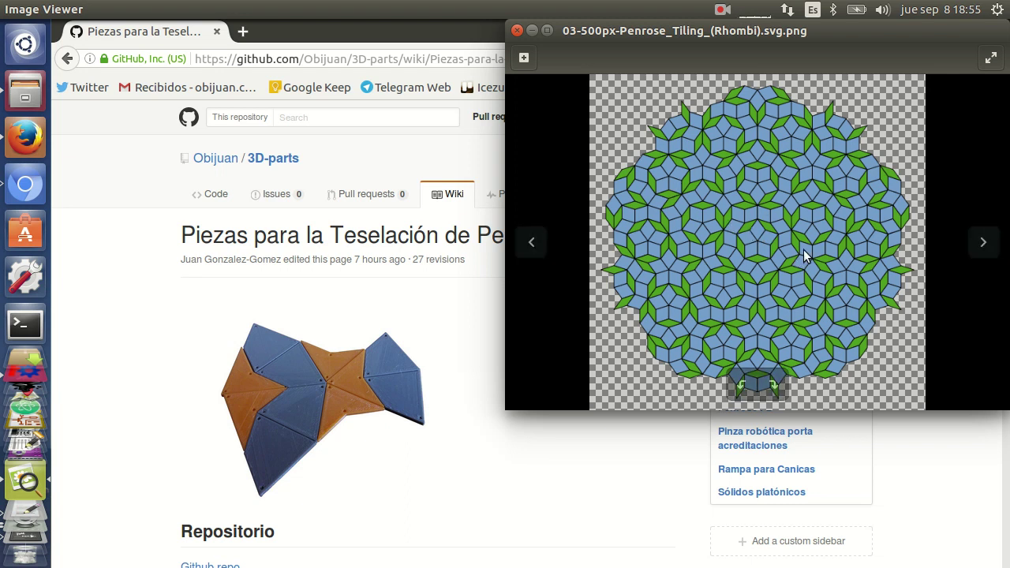
Show 04-RogerPenroseTileTAMU2010.jpg, the Penrose-tiled floor photo, then close Image Viewer
mouse_move(574, 274)
click(982, 243)
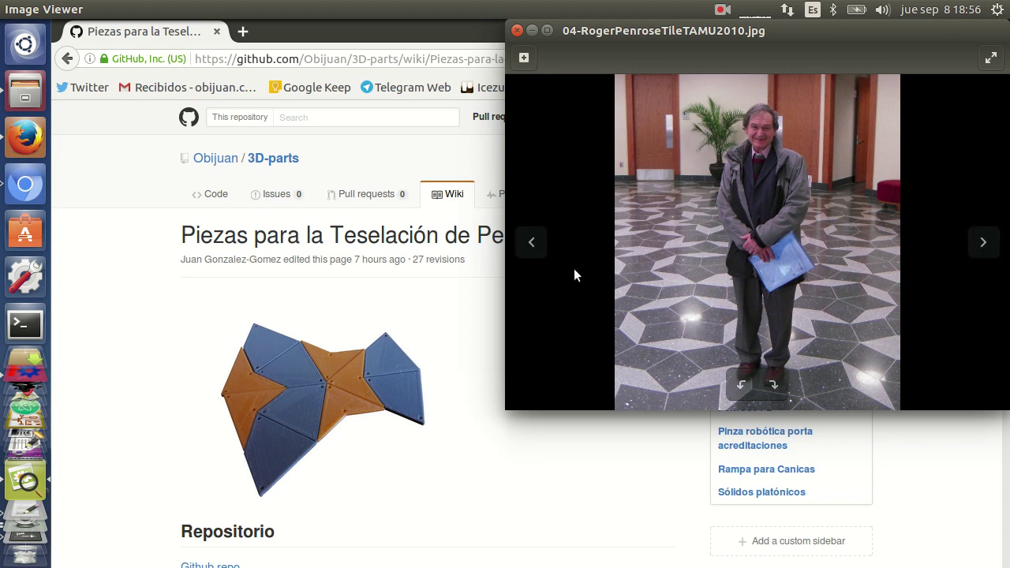
click(456, 23)
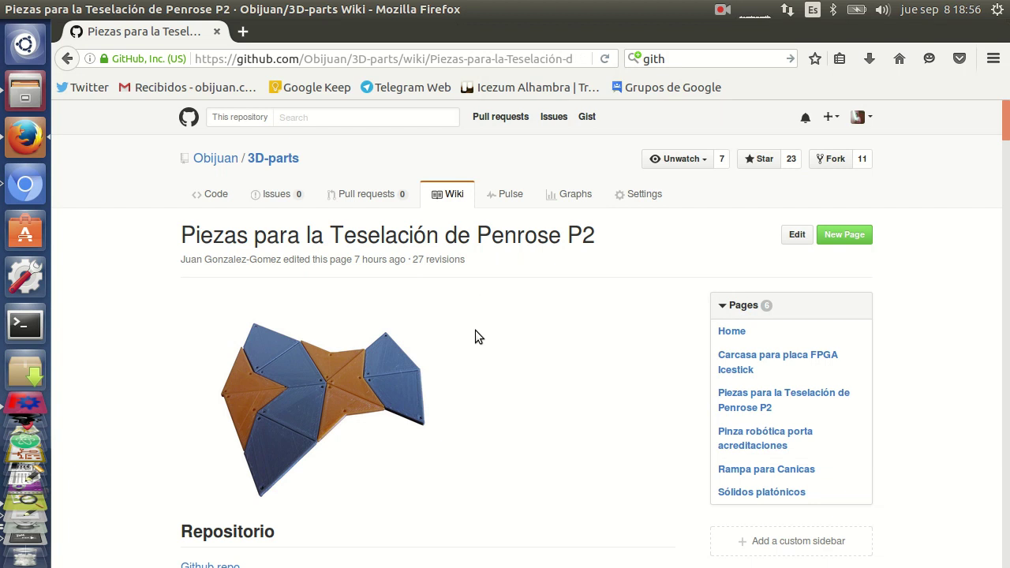
Scroll past Introducción to the kite-and-dart tiling image and 'Piezas P2: Cometa y flecha'
scroll(579, 204, down, 2)
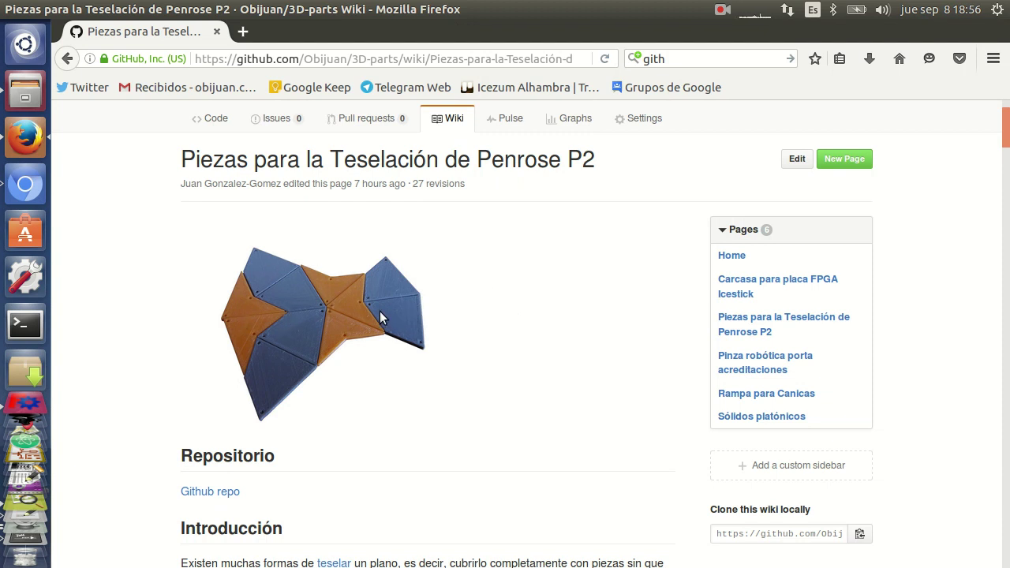
scroll(379, 311, down, 3)
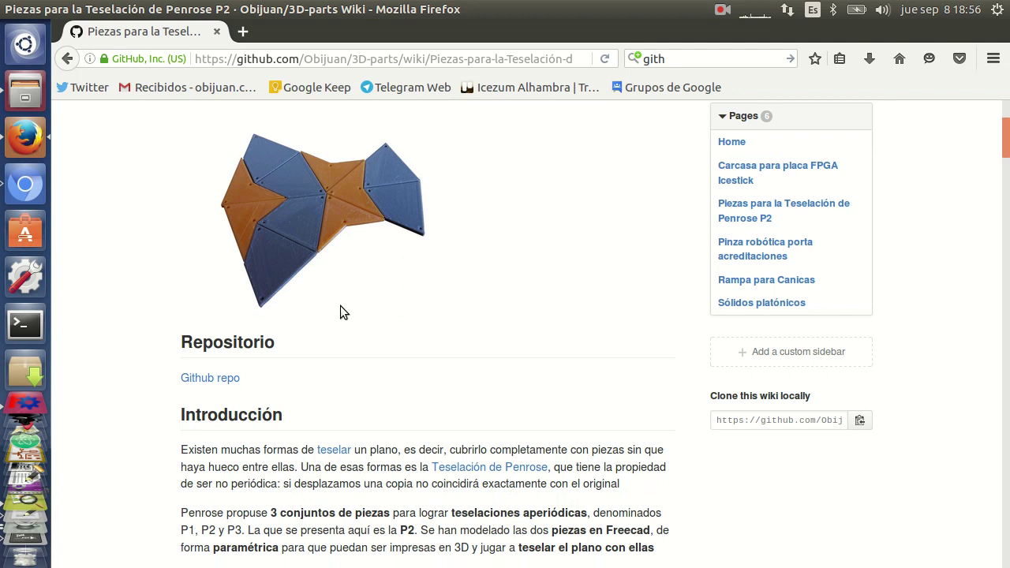
scroll(338, 264, down, 3)
scroll(337, 263, down, 4)
scroll(347, 270, down, 4)
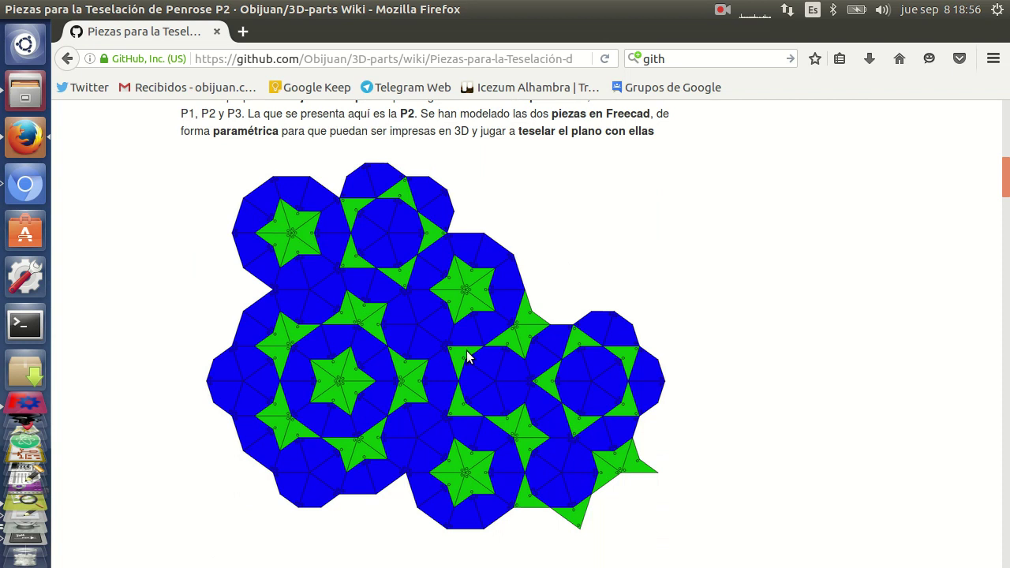
scroll(437, 308, down, 5)
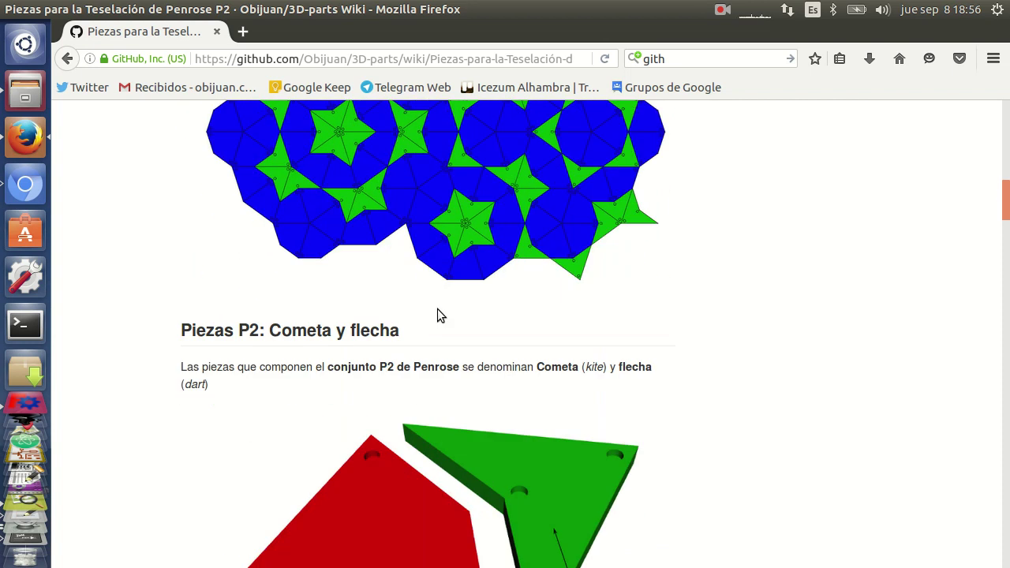
Scroll through the Regla 1 and Regla 2 diagrams down to 'Piezas paramétricas en Freecad'
scroll(430, 277, down, 3)
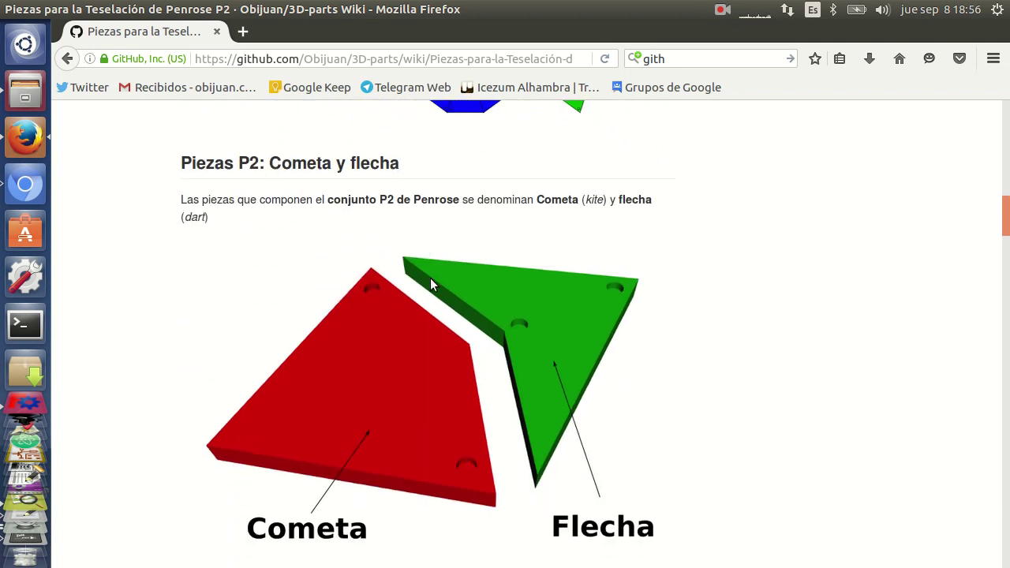
scroll(430, 277, down, 1)
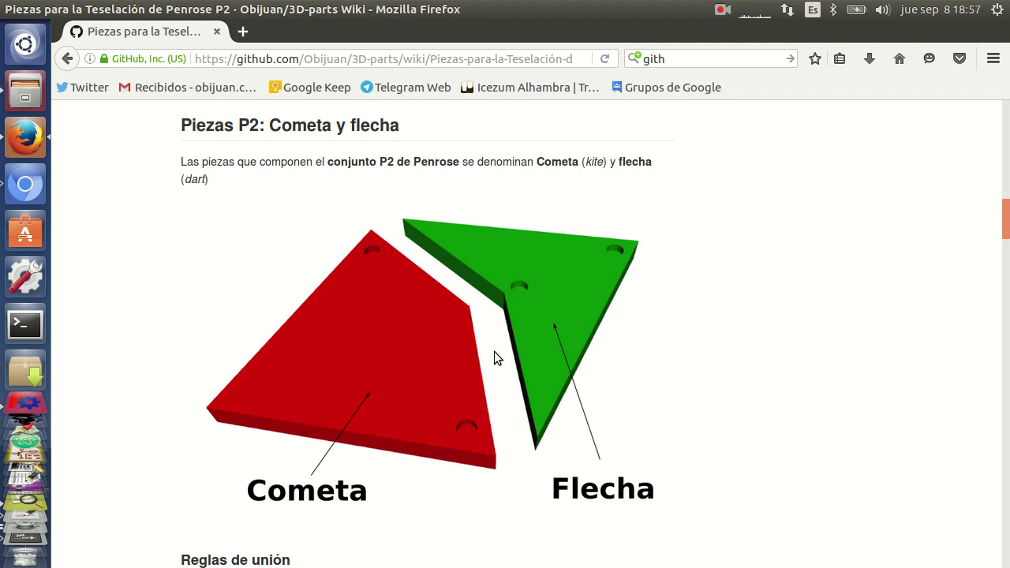
scroll(494, 351, down, 5)
scroll(494, 351, down, 2)
scroll(473, 350, down, 3)
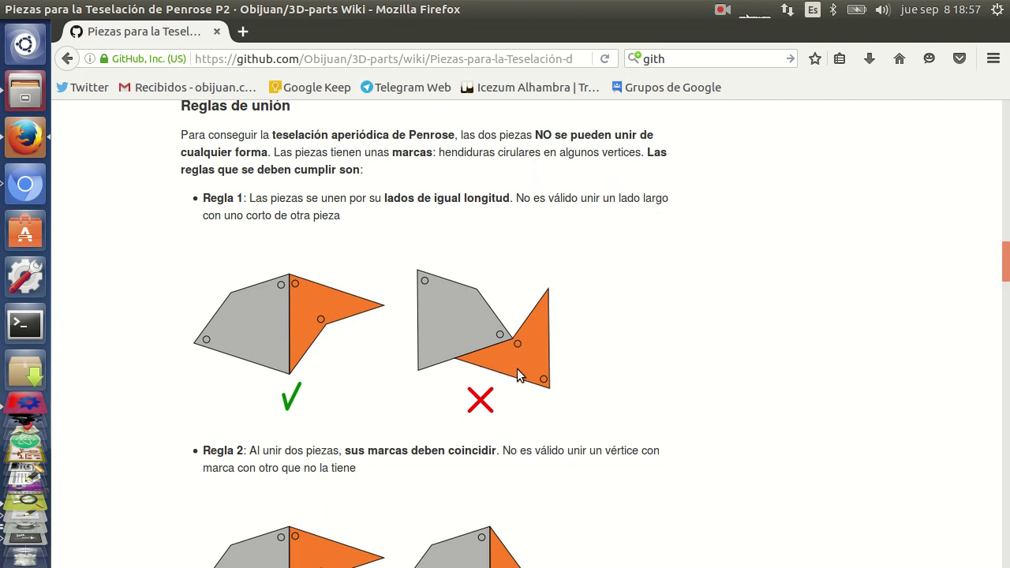
scroll(517, 368, down, 3)
scroll(517, 368, down, 3)
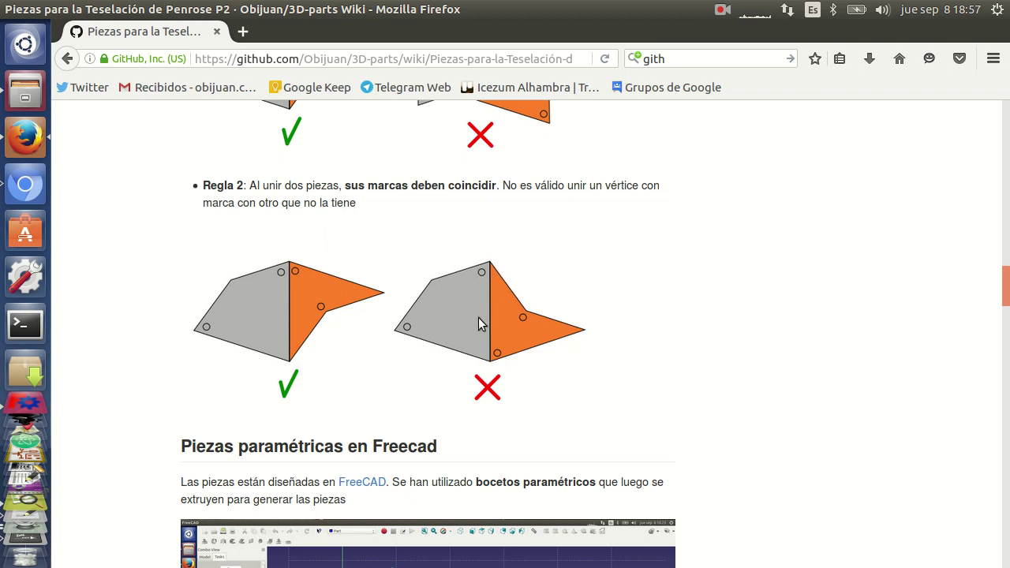
scroll(25, 410, down, 5)
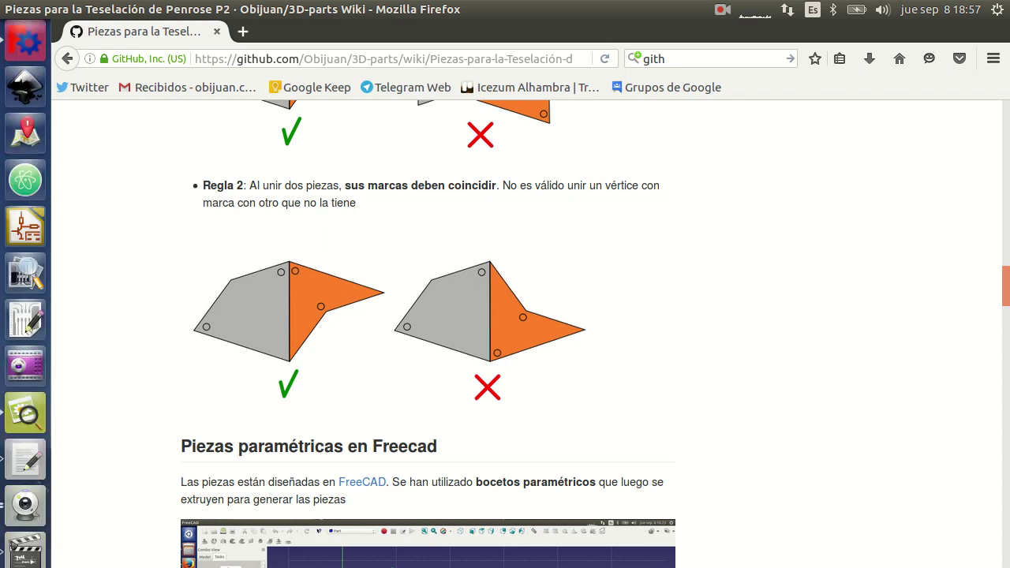
Show the assembled printed kite and dart pieces live in Guvcview, then return to Firefox
click(26, 414)
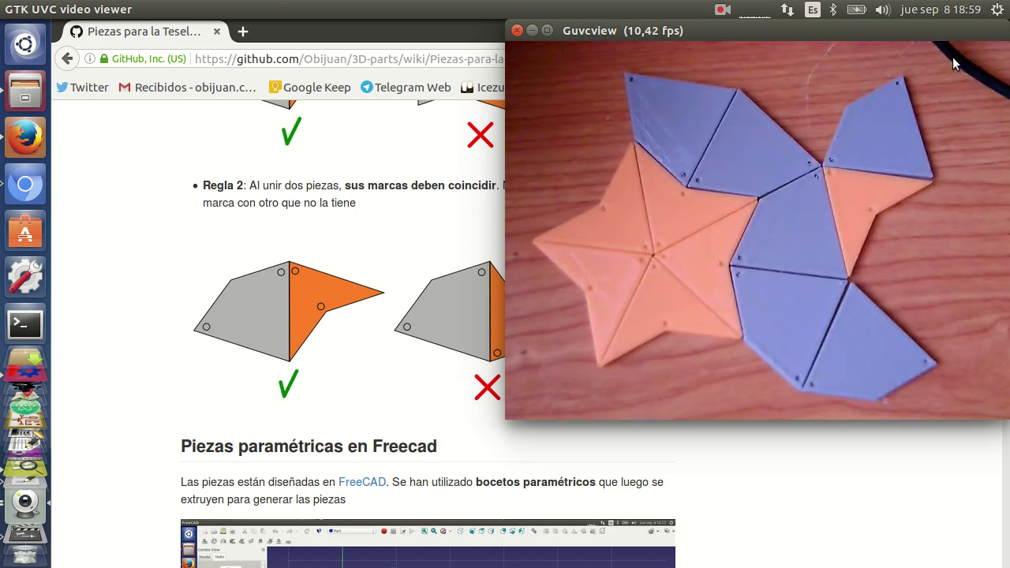
click(127, 116)
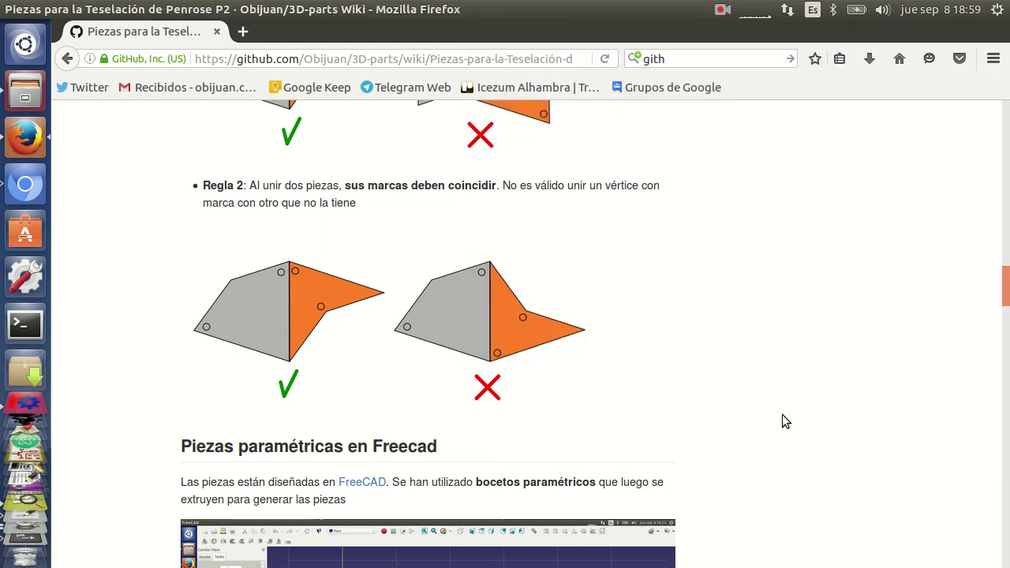
Scroll to 'Cambiando parámetros' with its FreeCAD spreadsheet screenshot, then switch to FreeCAD
scroll(767, 394, up, 5)
scroll(766, 394, up, 5)
scroll(767, 395, up, 10)
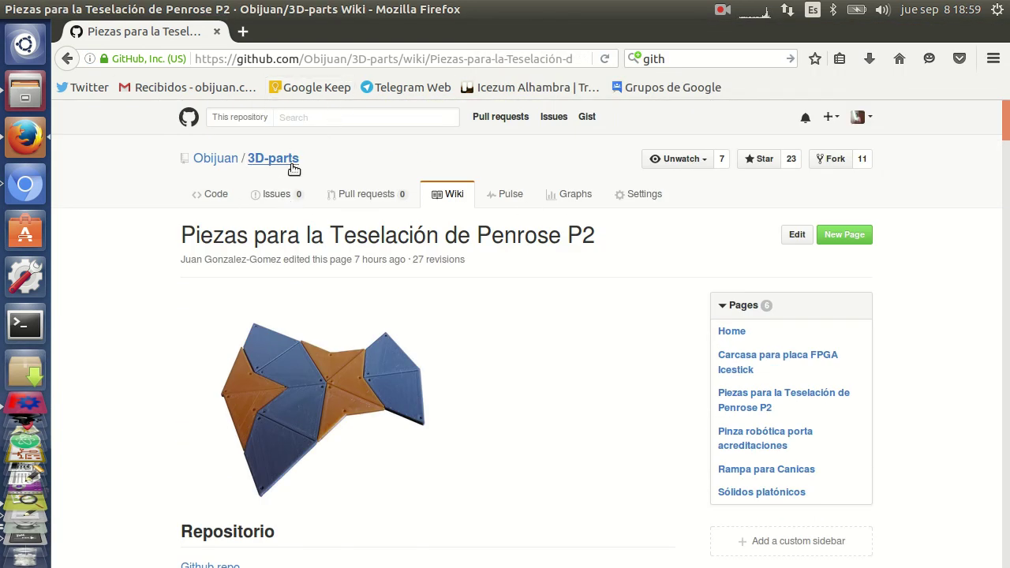
scroll(396, 421, down, 5)
scroll(396, 422, down, 5)
scroll(396, 422, down, 3)
scroll(396, 422, up, 2)
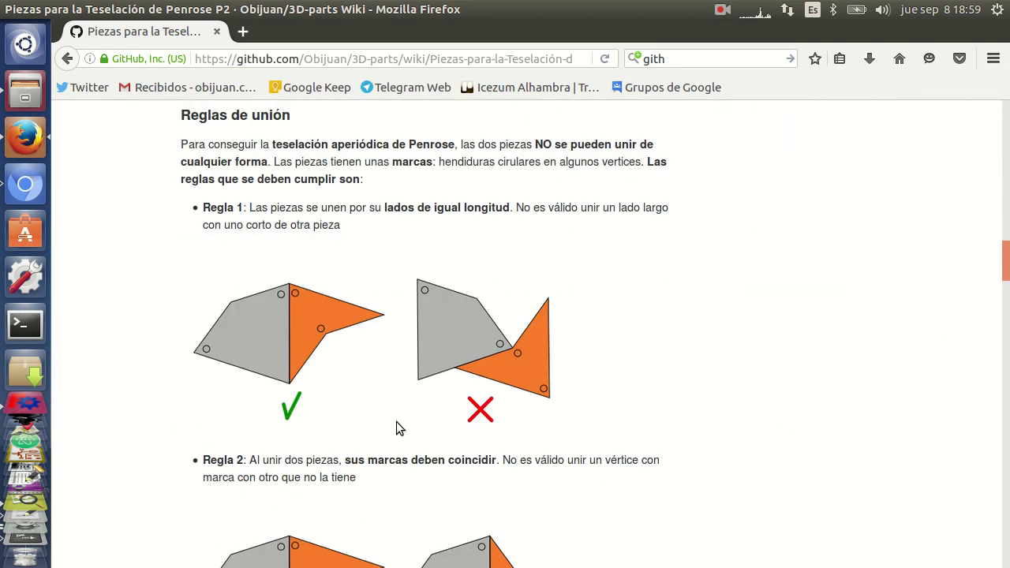
scroll(395, 422, down, 7)
scroll(395, 422, down, 5)
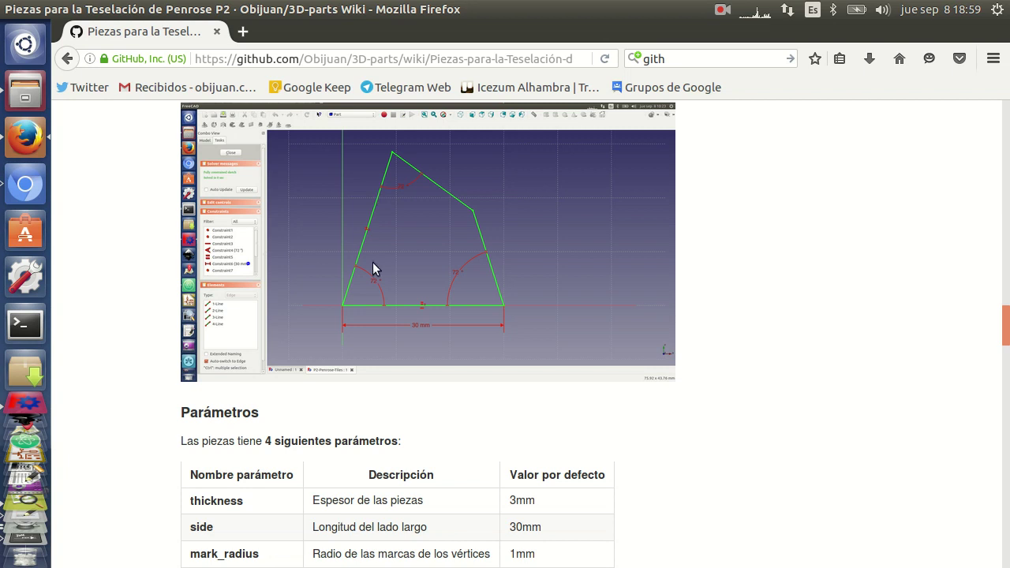
scroll(381, 271, up, 2)
scroll(382, 271, down, 6)
scroll(381, 271, down, 5)
scroll(381, 272, down, 3)
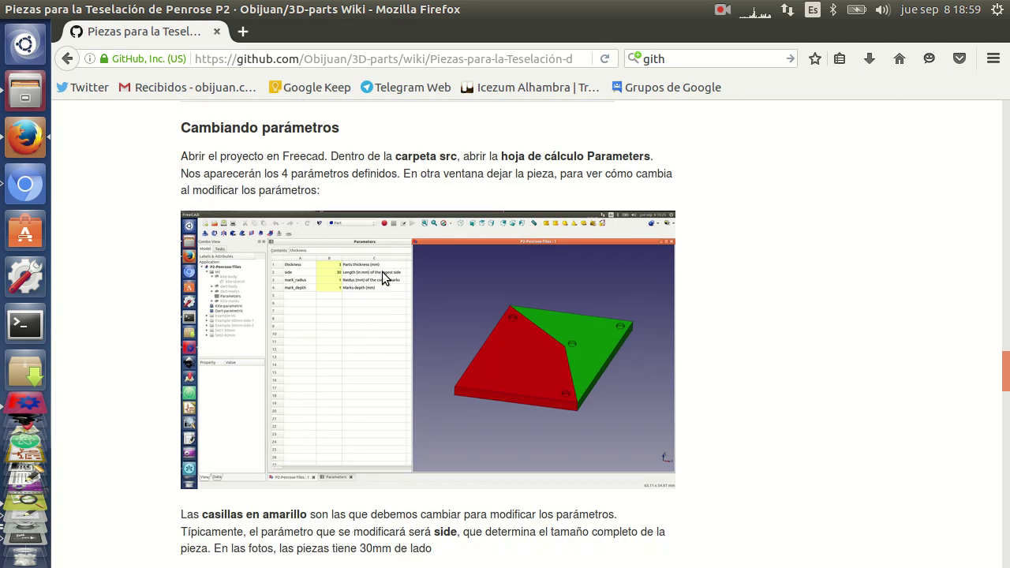
click(25, 419)
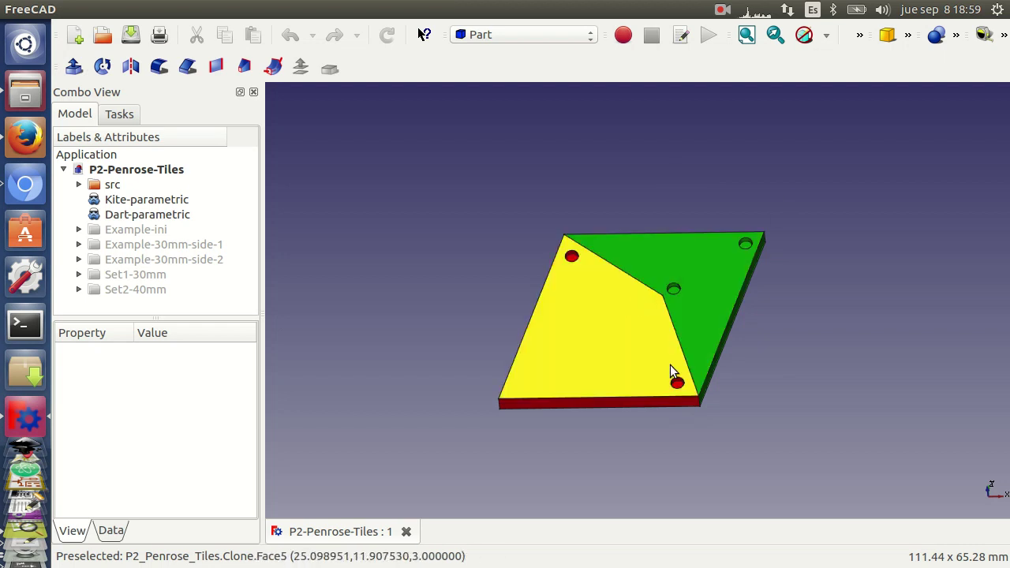
Rotate the P2-Penrose-Tiles rhombus model and select one of its two tiles
mouse_move(539, 436)
mouse_down()
mouse_move(513, 421)
mouse_move(527, 432)
mouse_up()
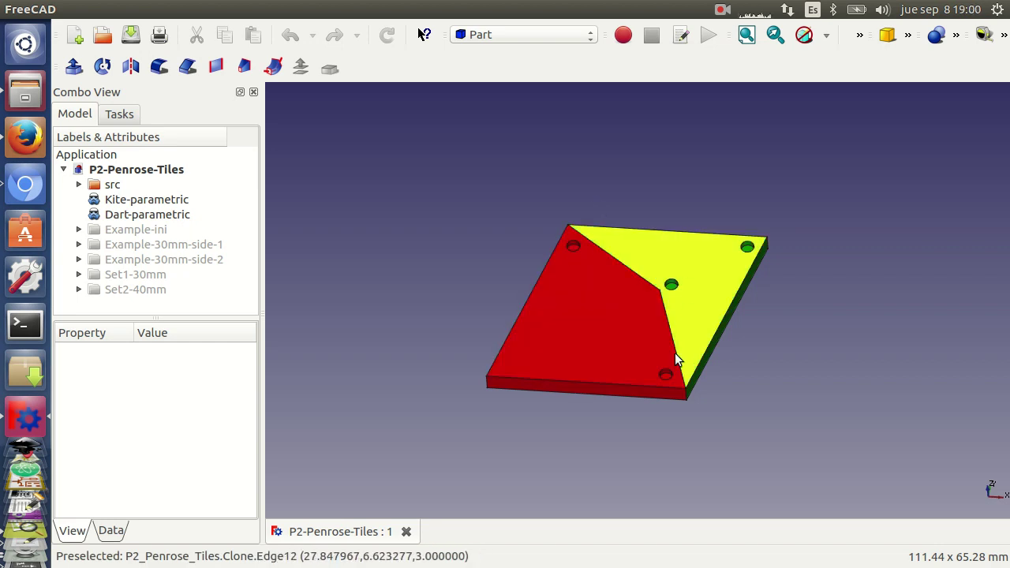
click(689, 268)
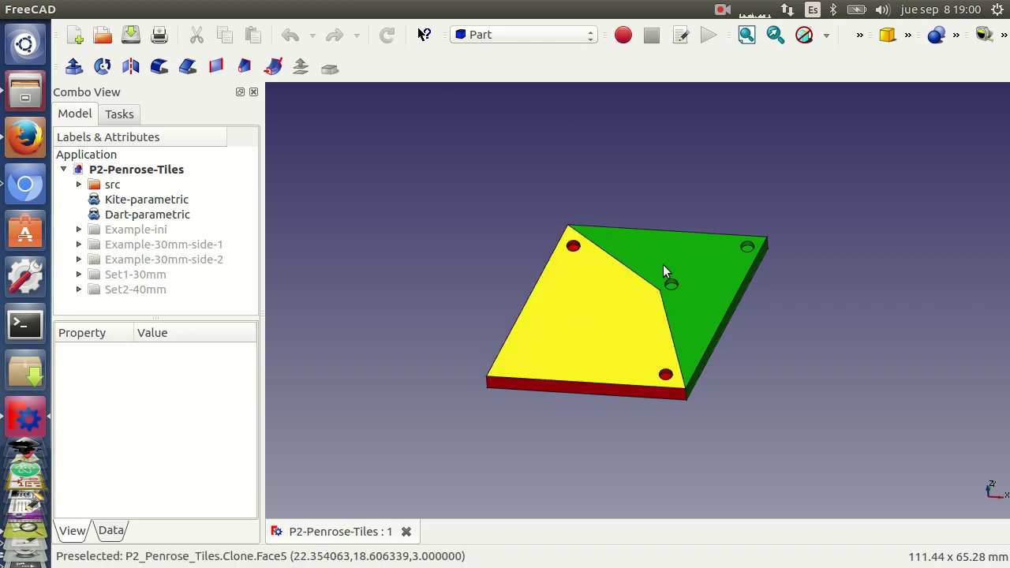
Open the Parameters spreadsheet from the src folder and tile it beside the 3D view
click(79, 184)
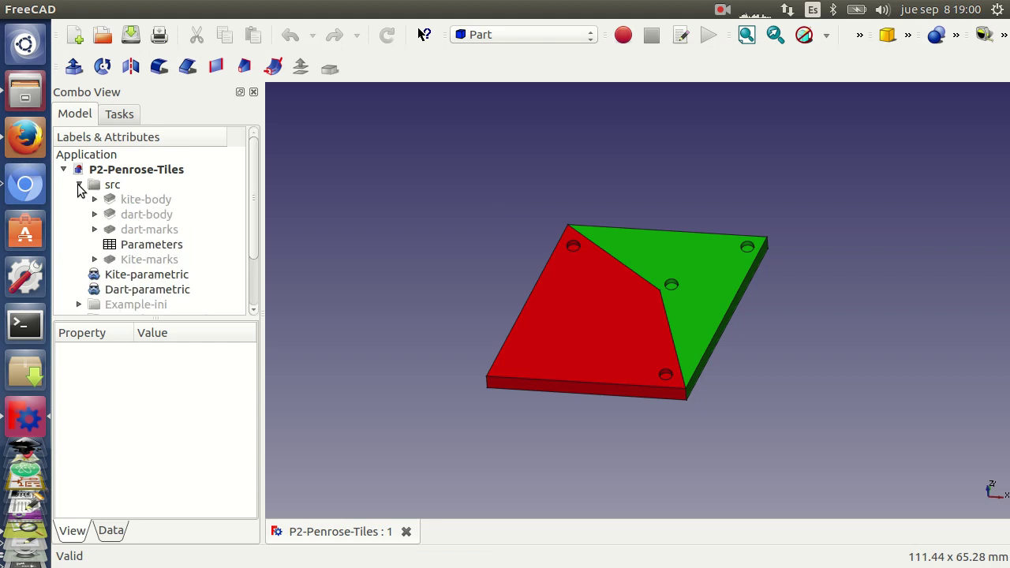
double_click(151, 245)
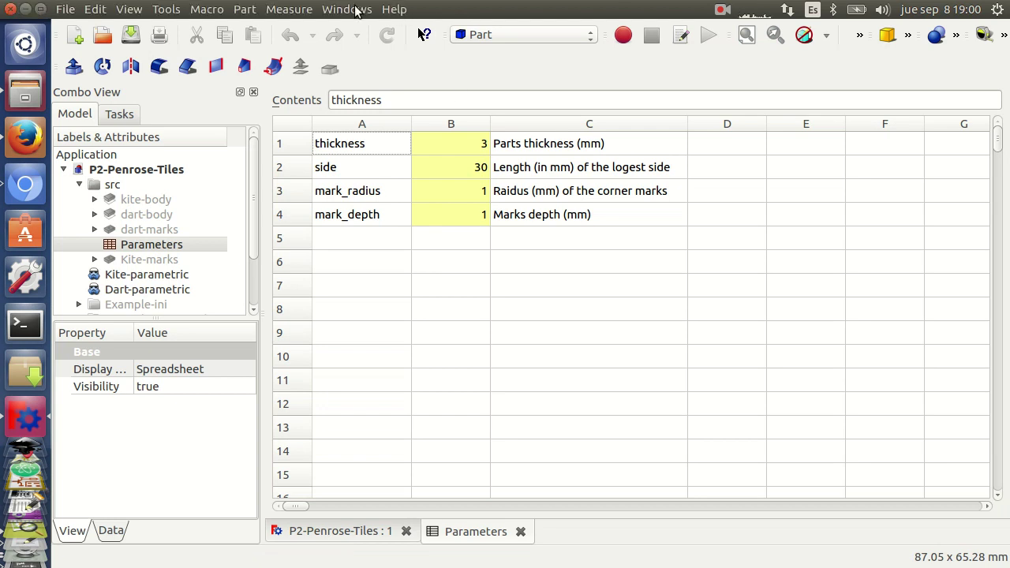
click(359, 9)
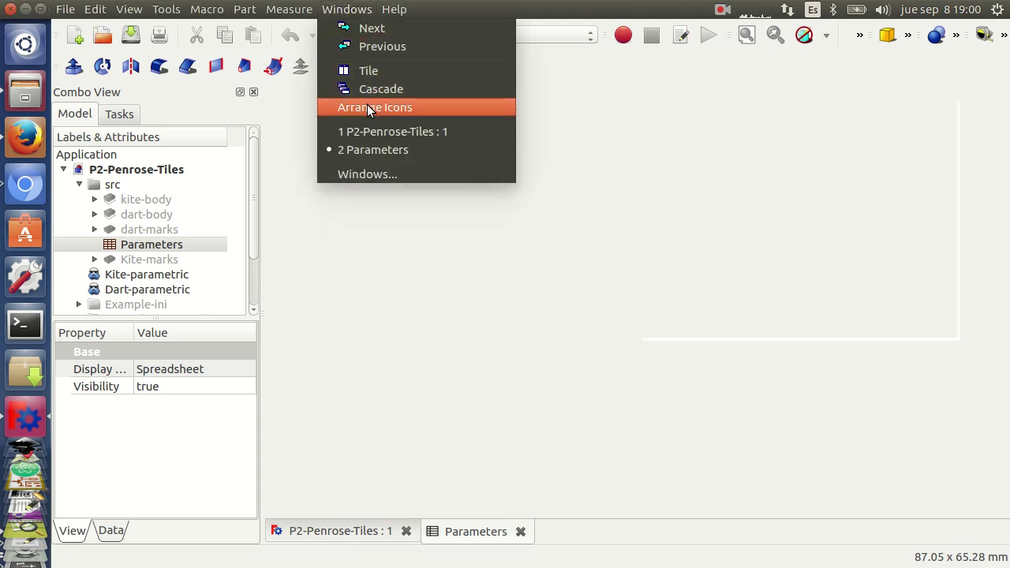
click(367, 104)
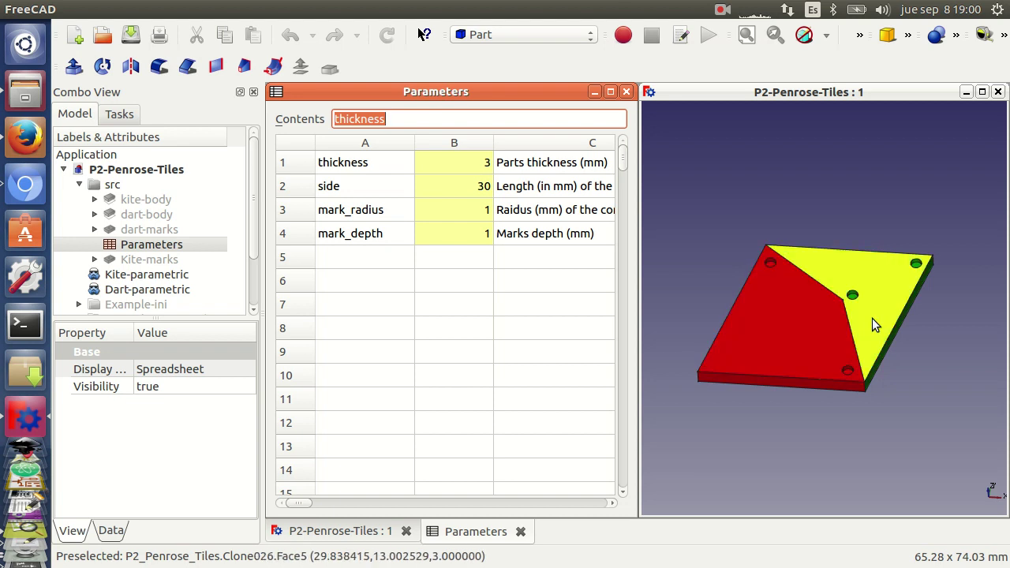
Set side to 40 in cell B2, maximize the 3D view, and hide Kite-parametric
double_click(486, 187)
text(40)
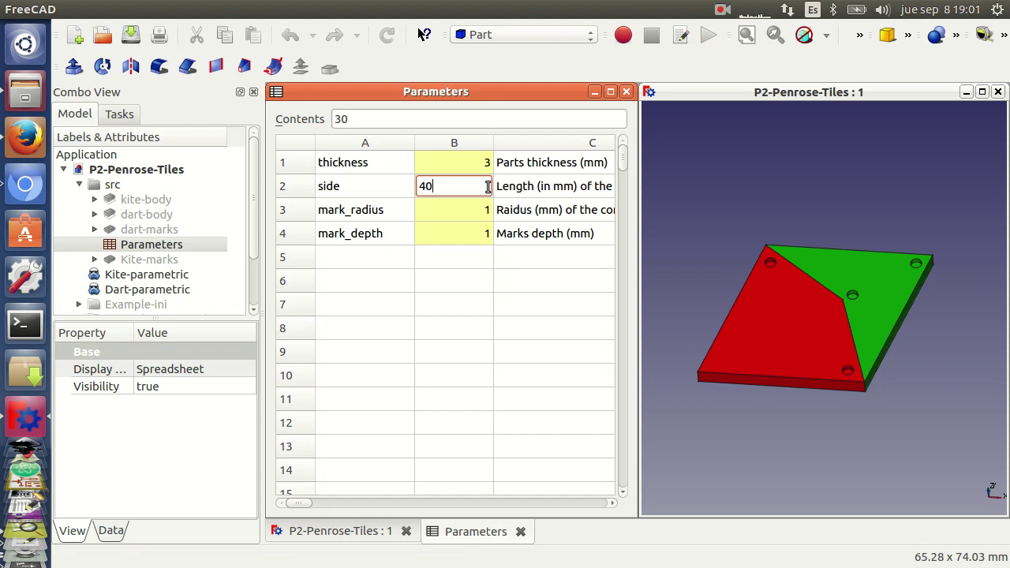
key(Return)
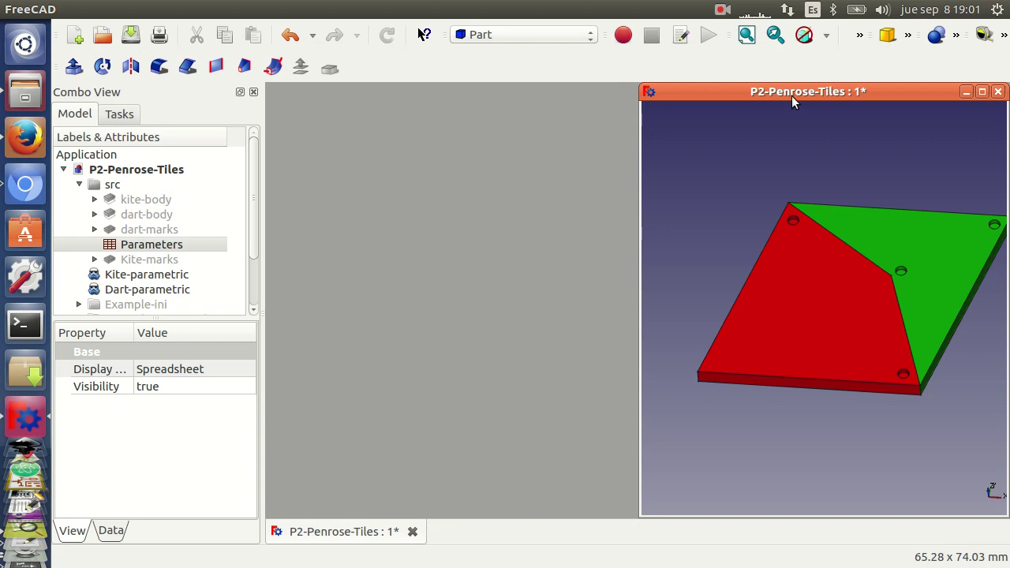
click(982, 93)
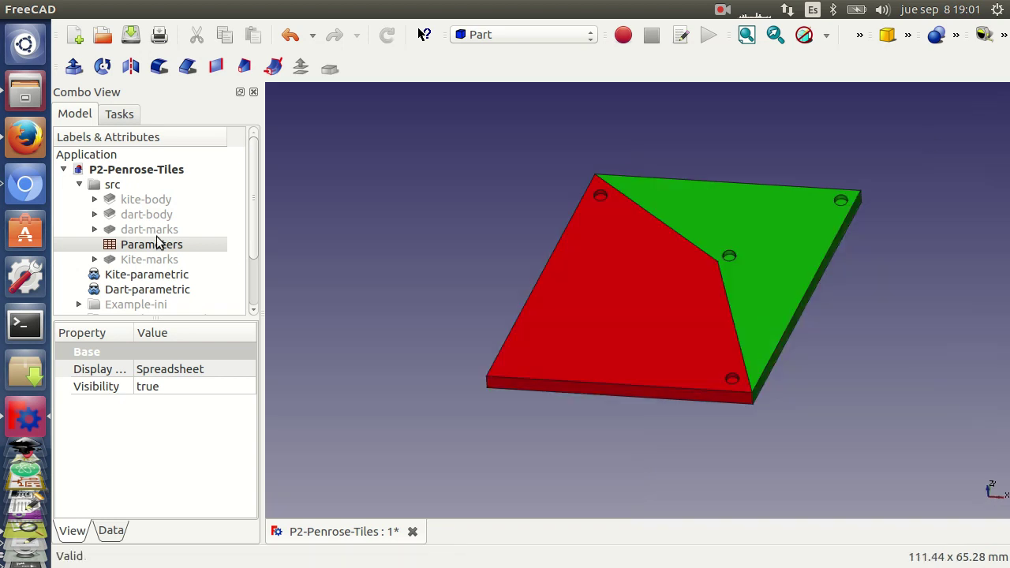
click(154, 277)
key(space)
Hide the Dart-parametric tile in the FreeCAD model tree
click(154, 290)
key(space)
scroll(146, 235, down, 2)
Show the Example-30mm-side-1 tiling, fitted to the view and tilted at an angle
click(135, 258)
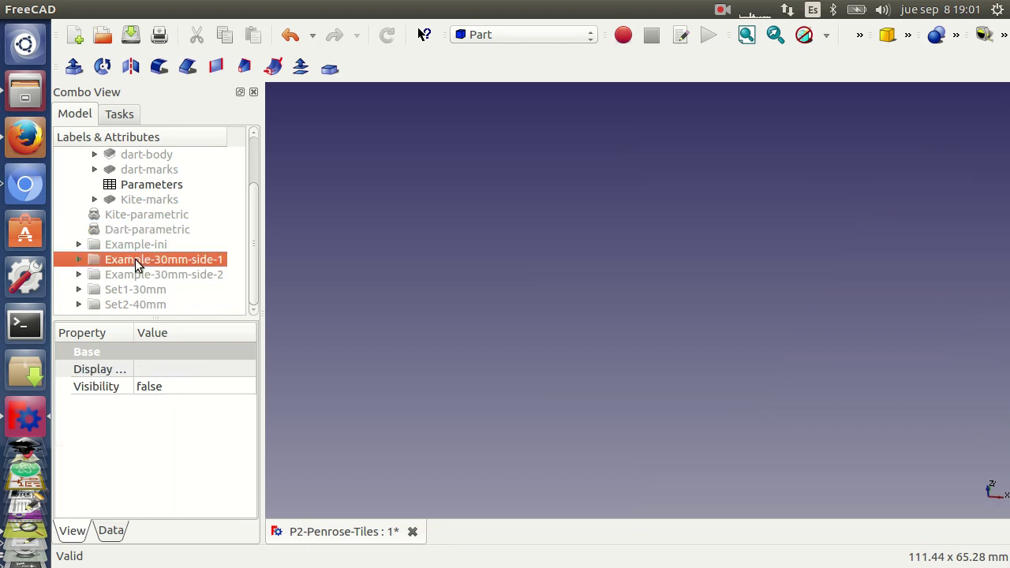
key(space)
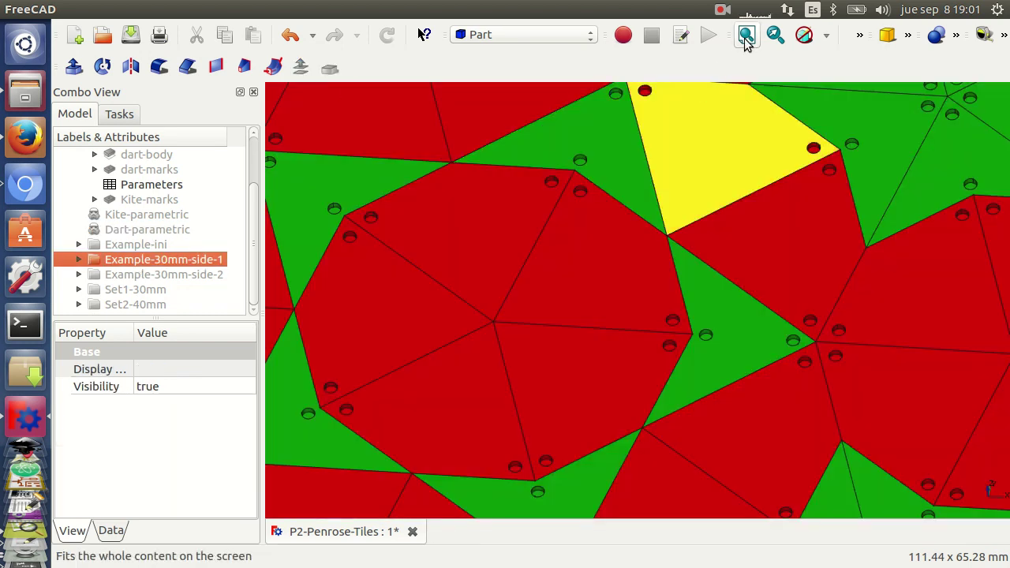
click(746, 35)
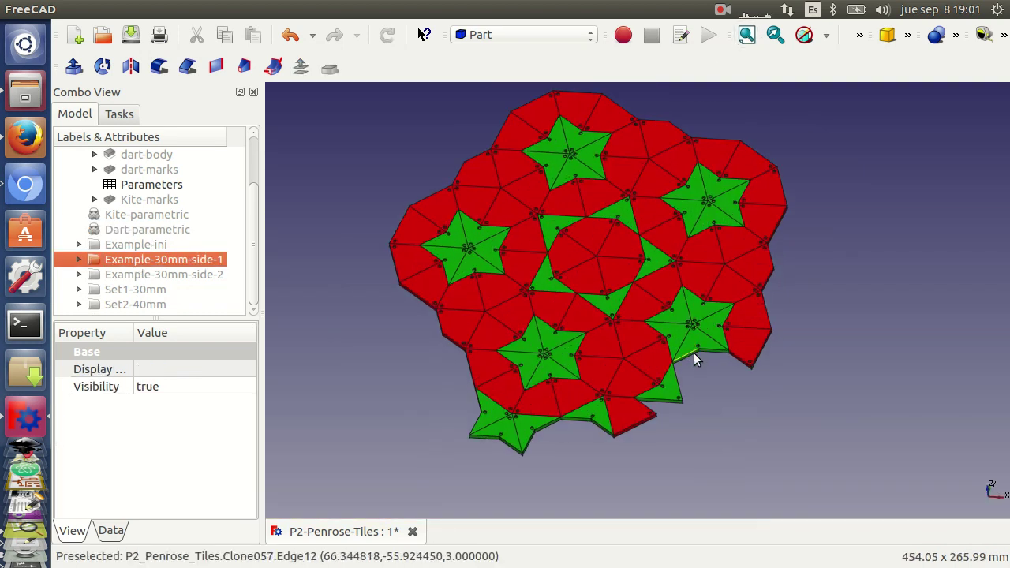
mouse_move(702, 379)
mouse_down()
mouse_move(725, 421)
mouse_move(710, 412)
mouse_up()
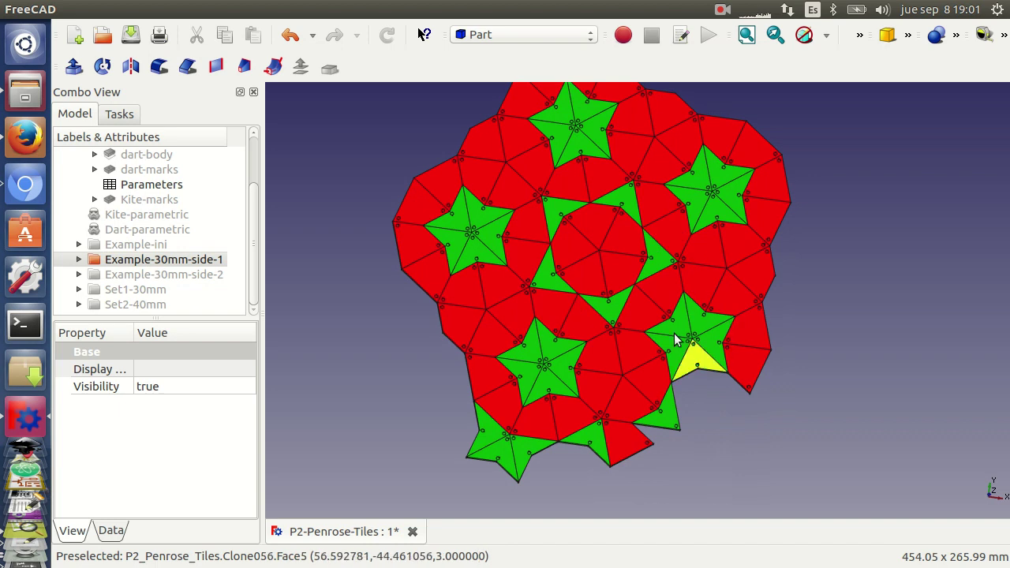
Swap it for the blue-green Example-30mm-side-2 tiling, fitted to the view
key(space)
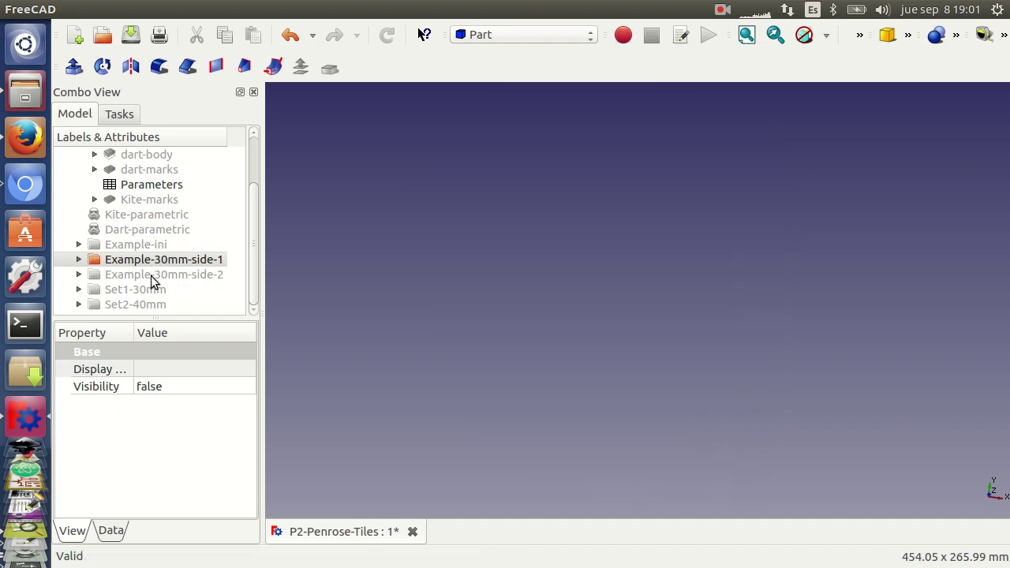
click(150, 273)
key(space)
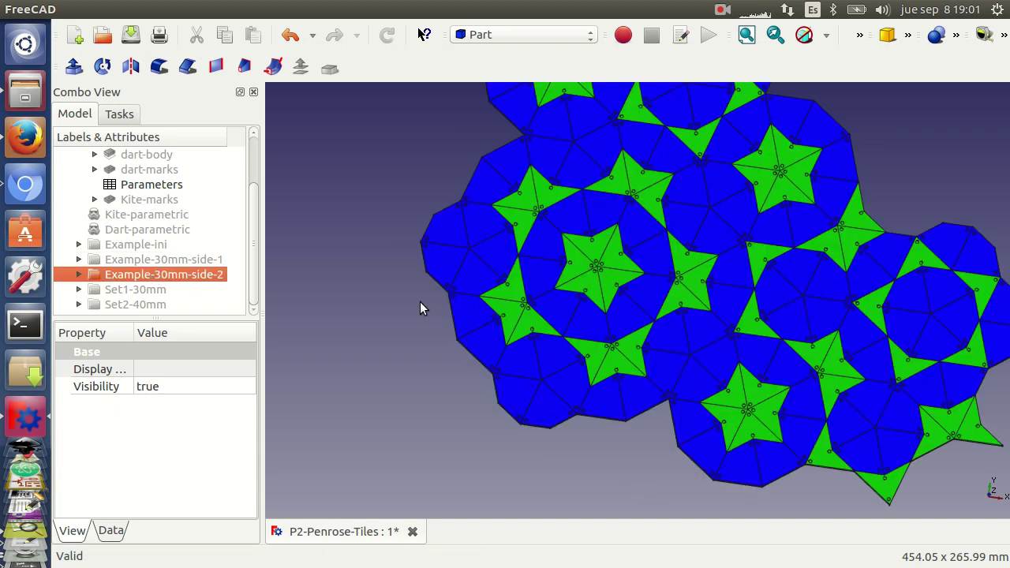
click(746, 34)
scroll(672, 275, up, 2)
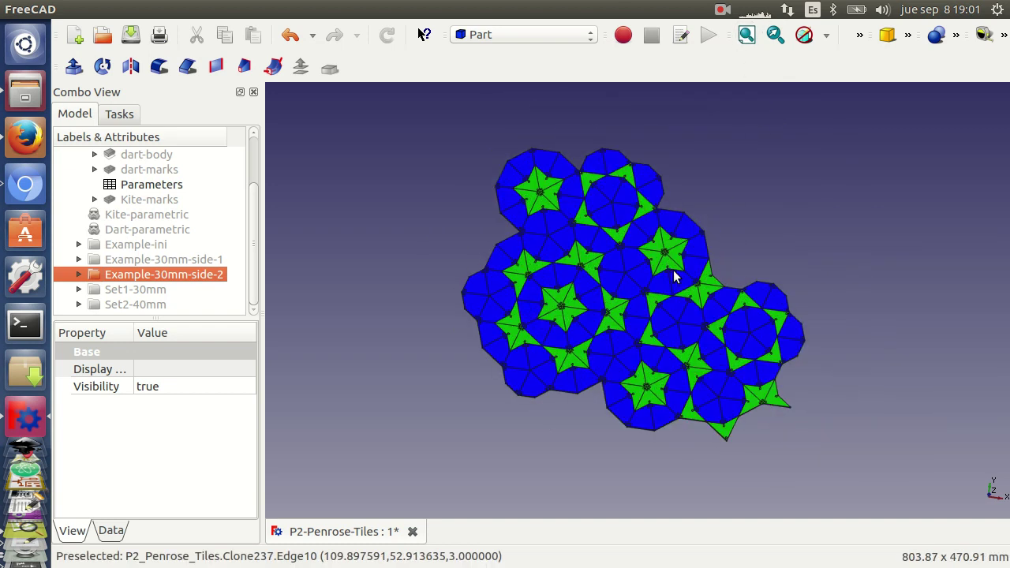
scroll(631, 299, up, 2)
scroll(572, 329, up, 2)
scroll(572, 330, up, 2)
Zoom over the blue-green tiling, then return to the Penrose P2 wiki in Firefox
scroll(572, 330, down, 5)
scroll(572, 329, up, 4)
scroll(571, 330, down, 1)
scroll(570, 332, down, 1)
key(alt+Tab)
scroll(393, 279, down, 5)
Scroll down to the Descargas table listing P2-Penrose-Tiles.fcstd, 30mm/40mm STLs and STEP files
scroll(395, 284, down, 2)
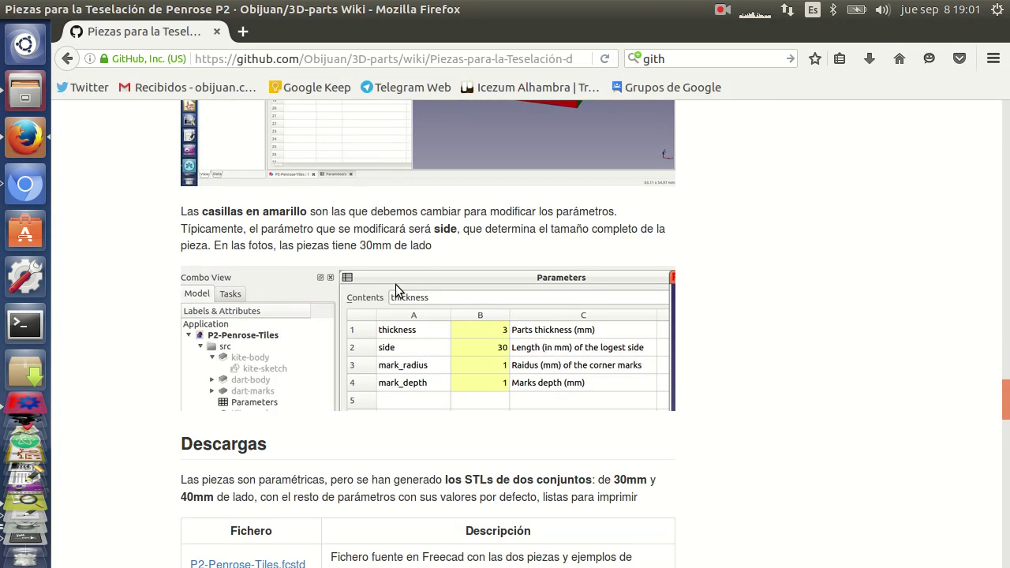
scroll(387, 296, down, 4)
scroll(379, 306, down, 1)
scroll(377, 306, down, 1)
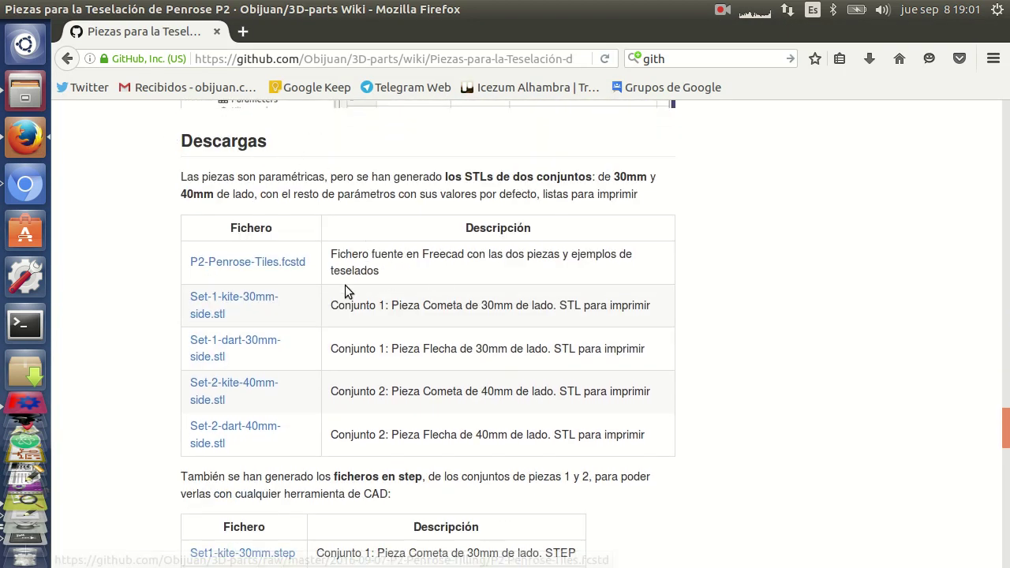